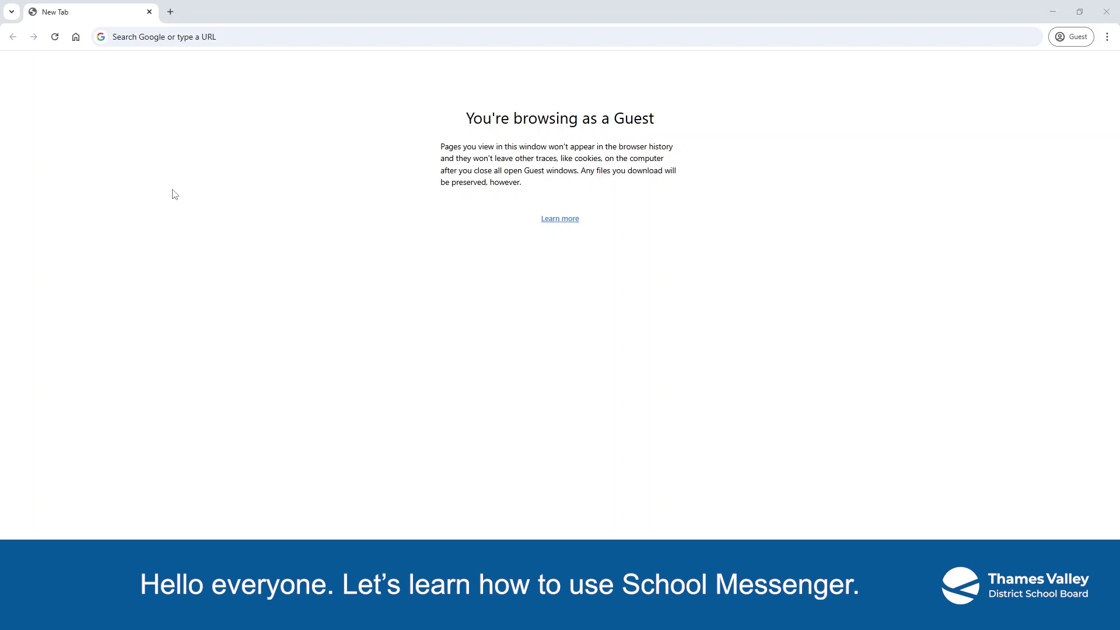
- Load go.schoolmessenger.ca in Chrome, correcting the misspelled address along the way
click(221, 39)
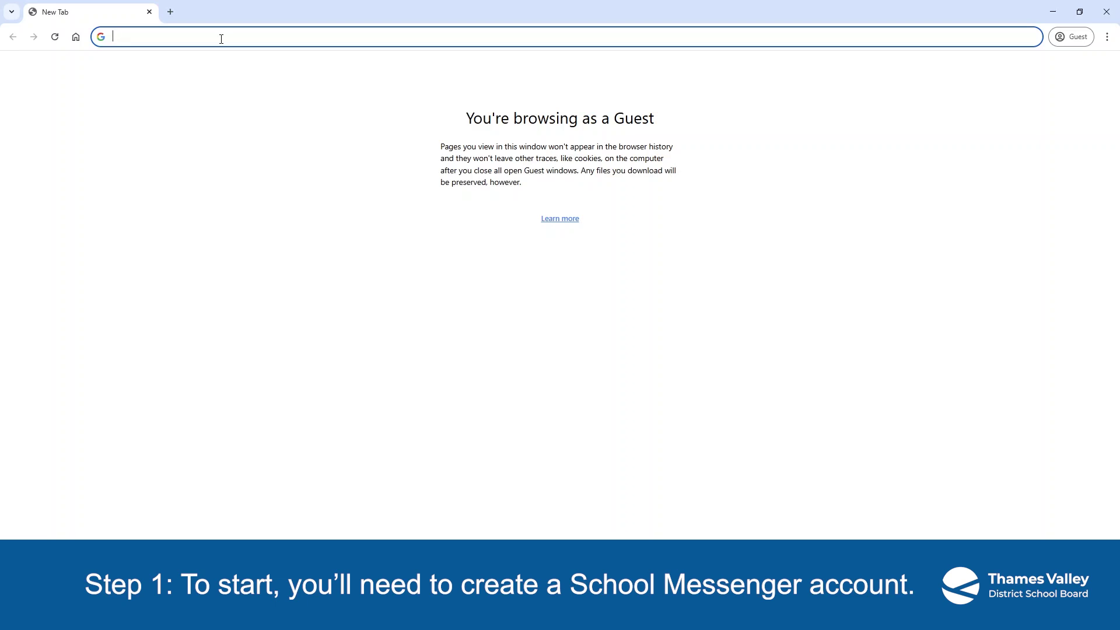
text(go.scholl)
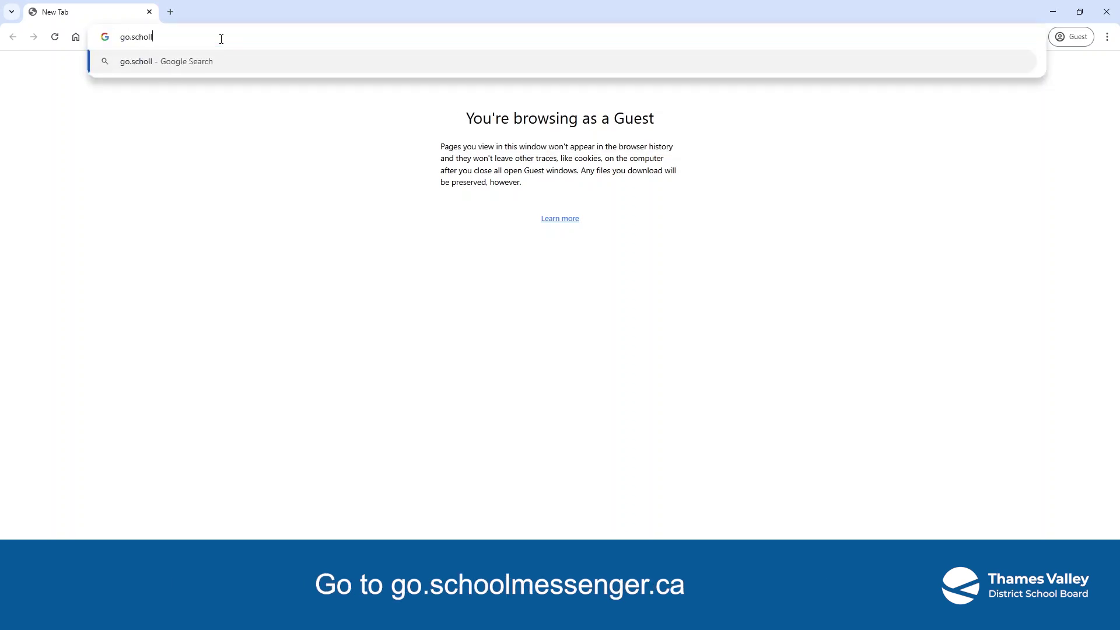
key(BackSpace)
key(BackSpace)
text(olmesseng)
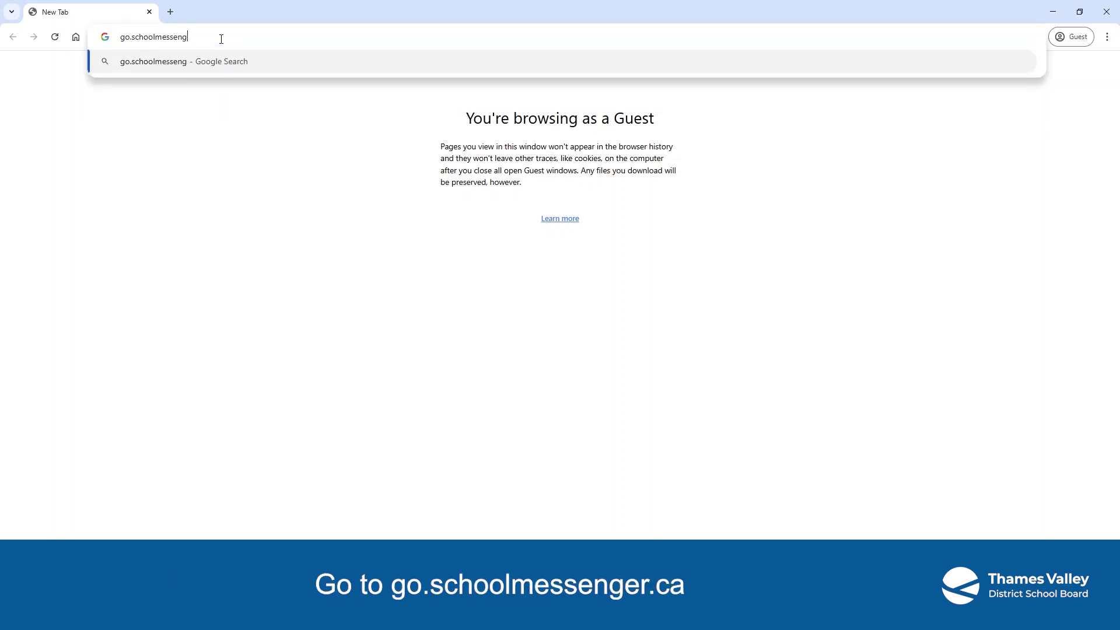
text(er.ca)
key(Return)
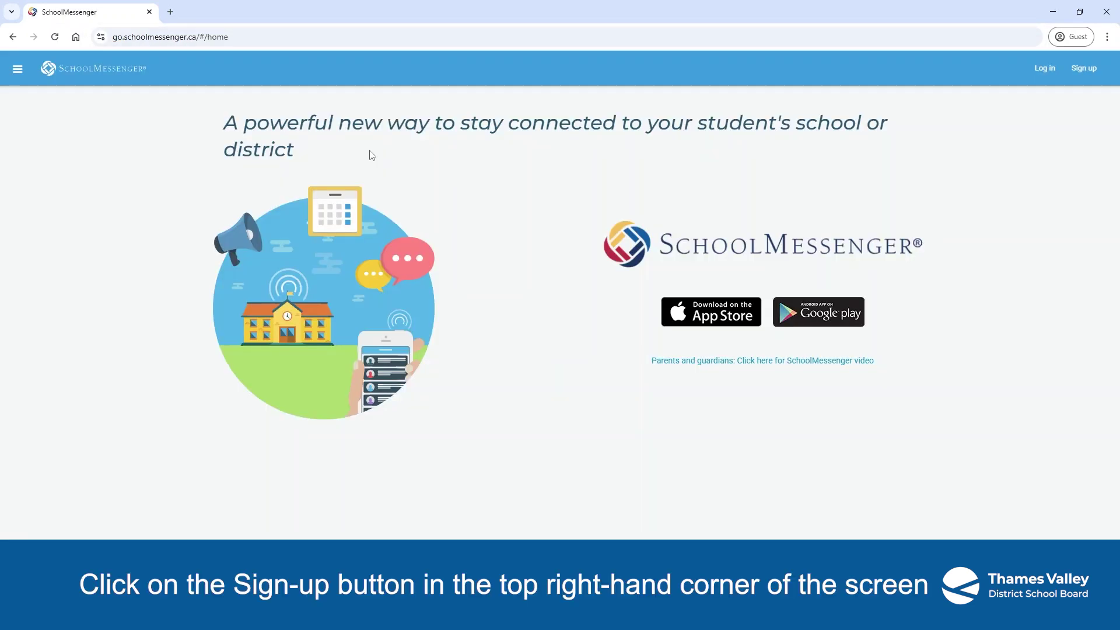
- Fill in the sign-up form with the account email and a password meeting the listed guidelines
click(1084, 70)
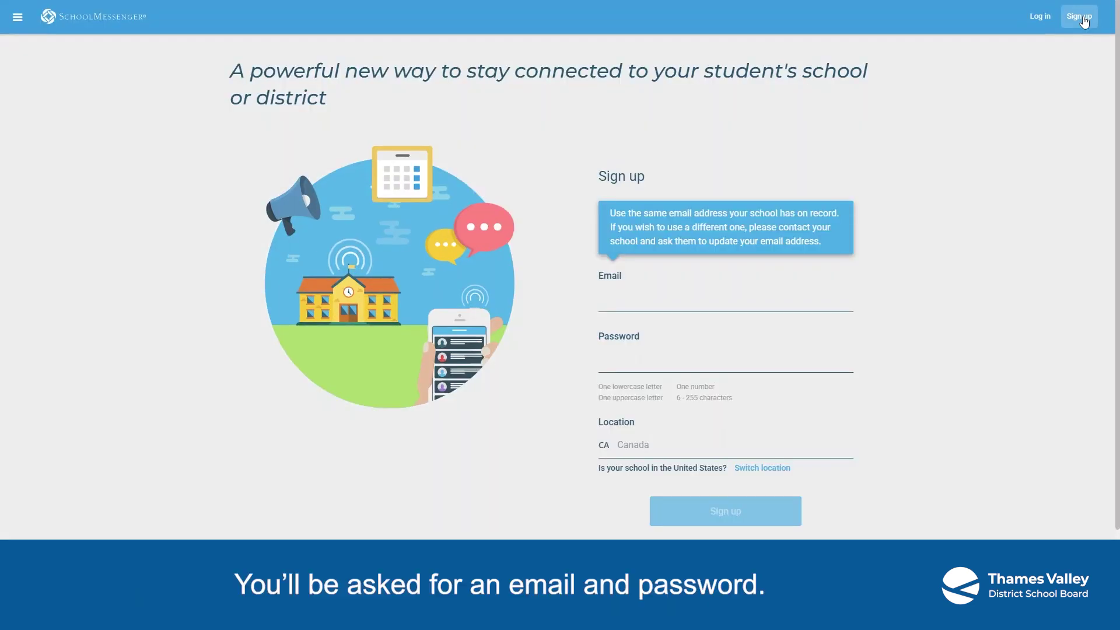
click(643, 305)
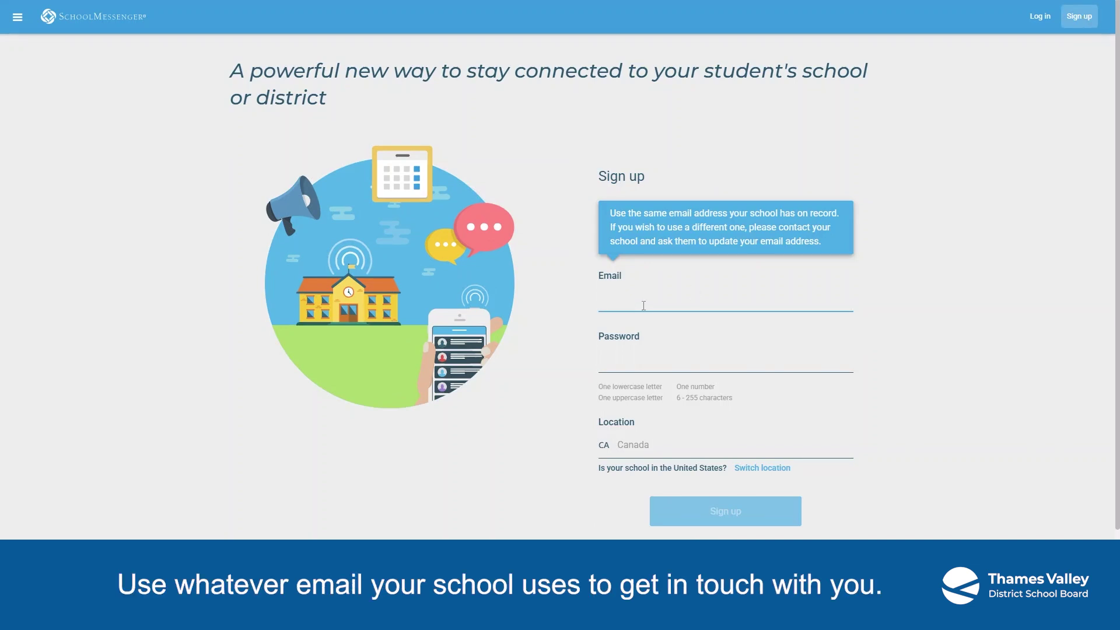
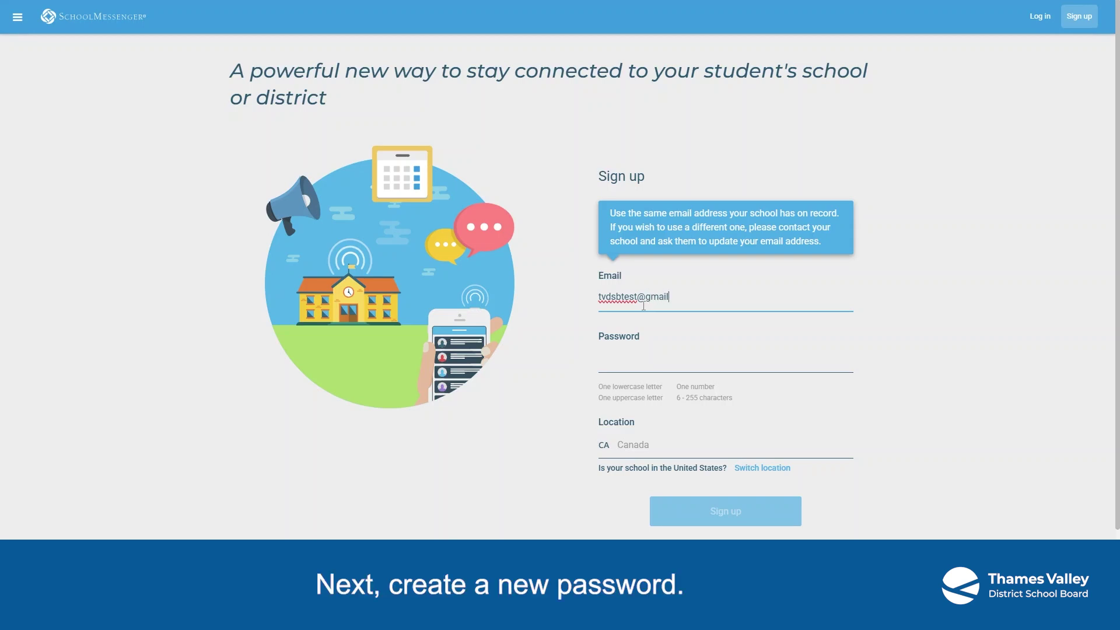
click(649, 365)
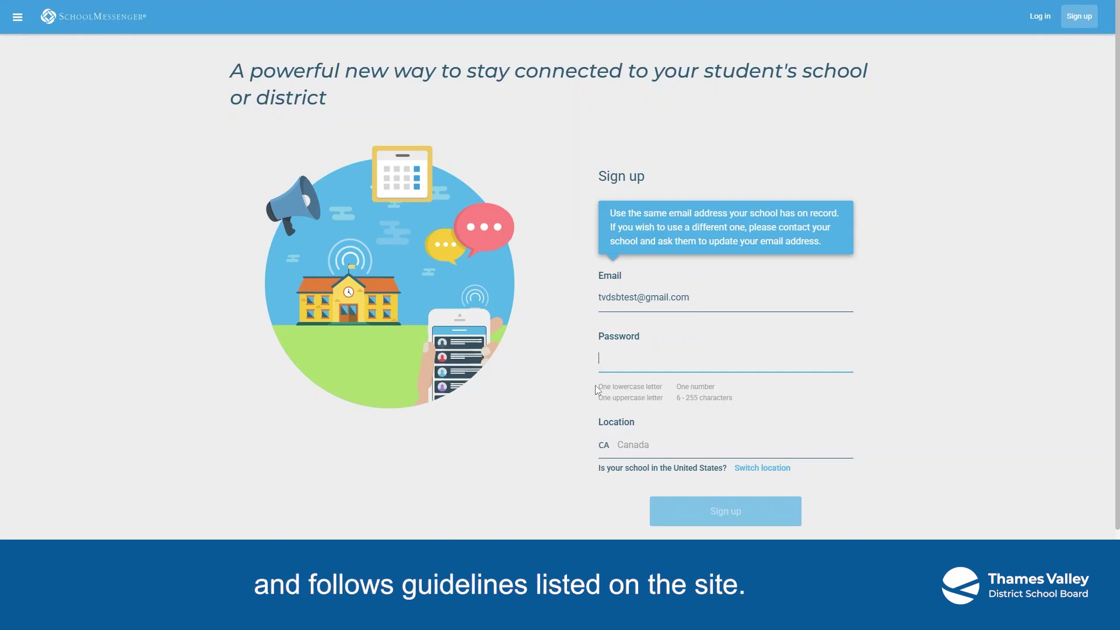
drag(596, 385, 744, 401)
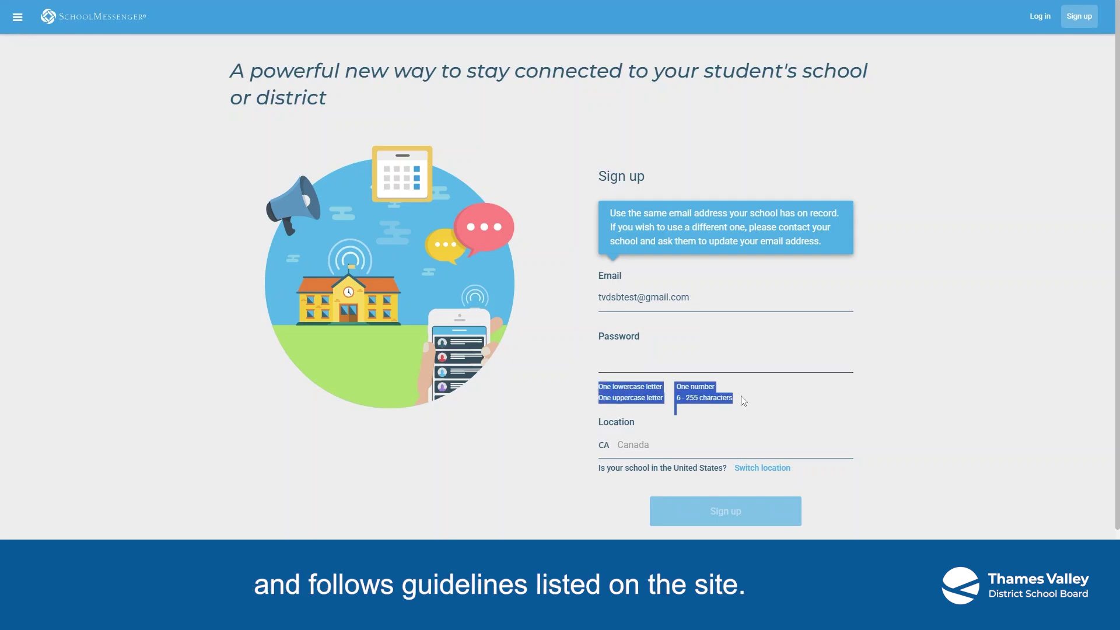
click(734, 351)
key(ctrl+v)
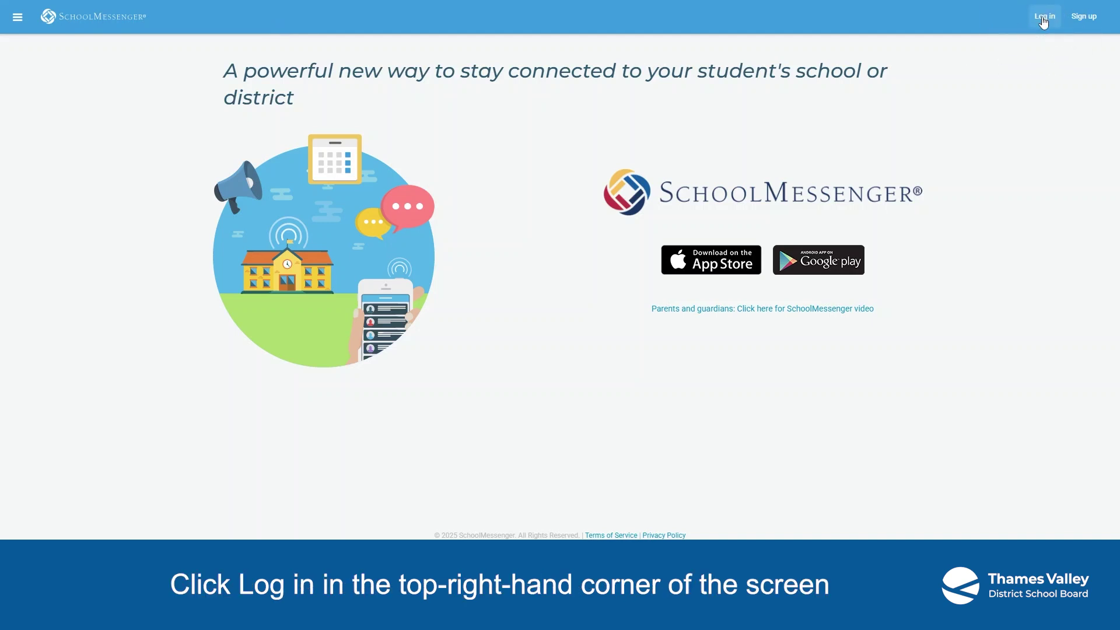
- Log in using the saved account email and the account password
click(1044, 18)
click(466, 138)
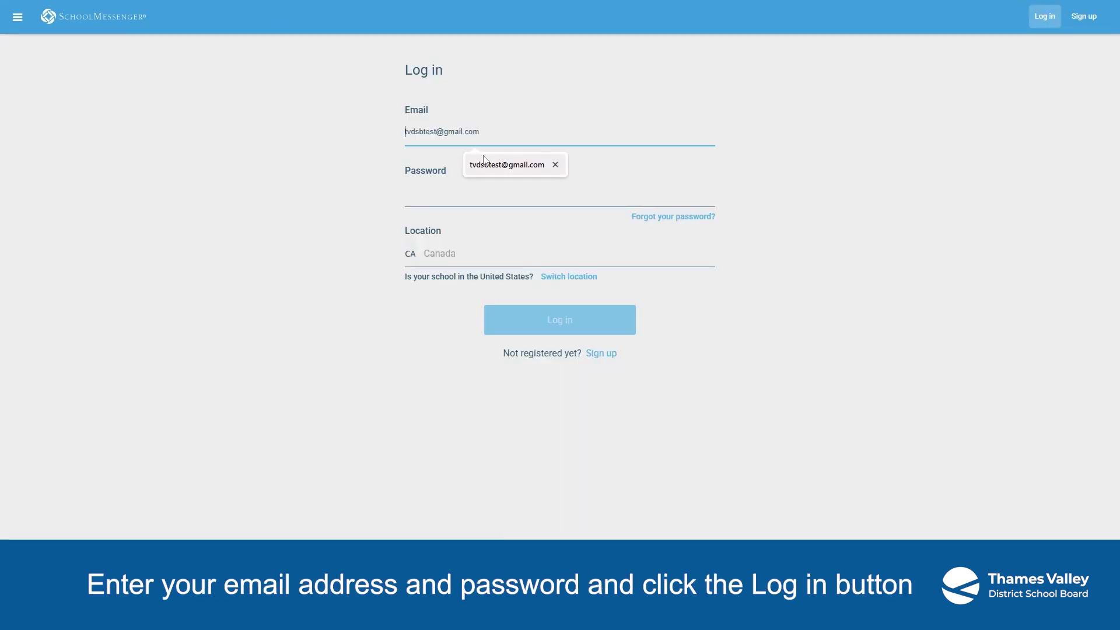
click(507, 164)
click(465, 192)
text(****************)
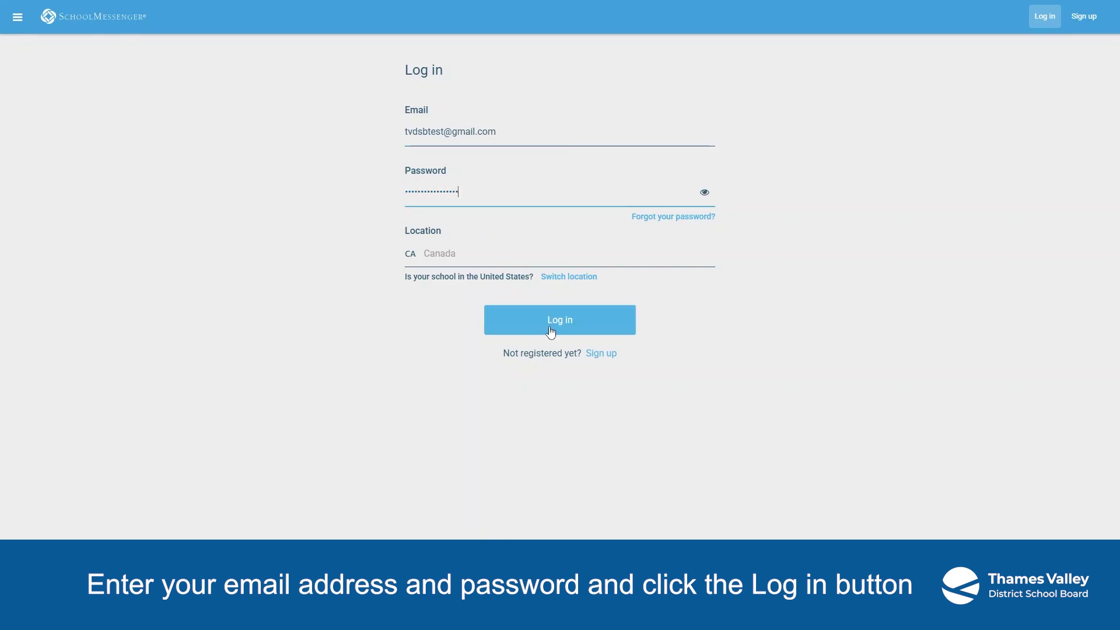
click(555, 325)
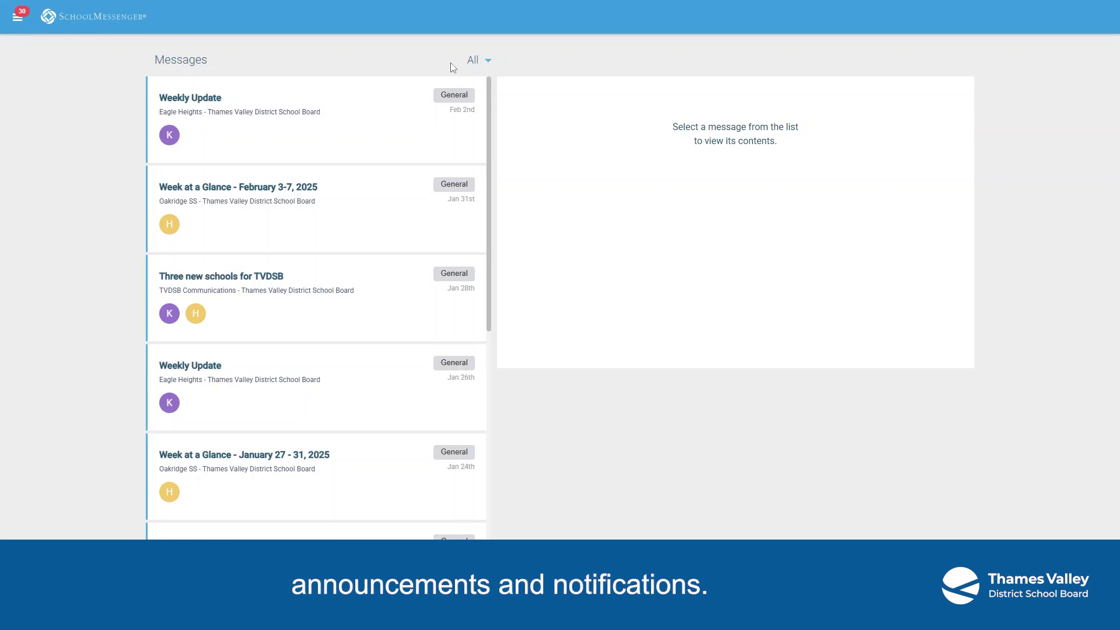
click(488, 61)
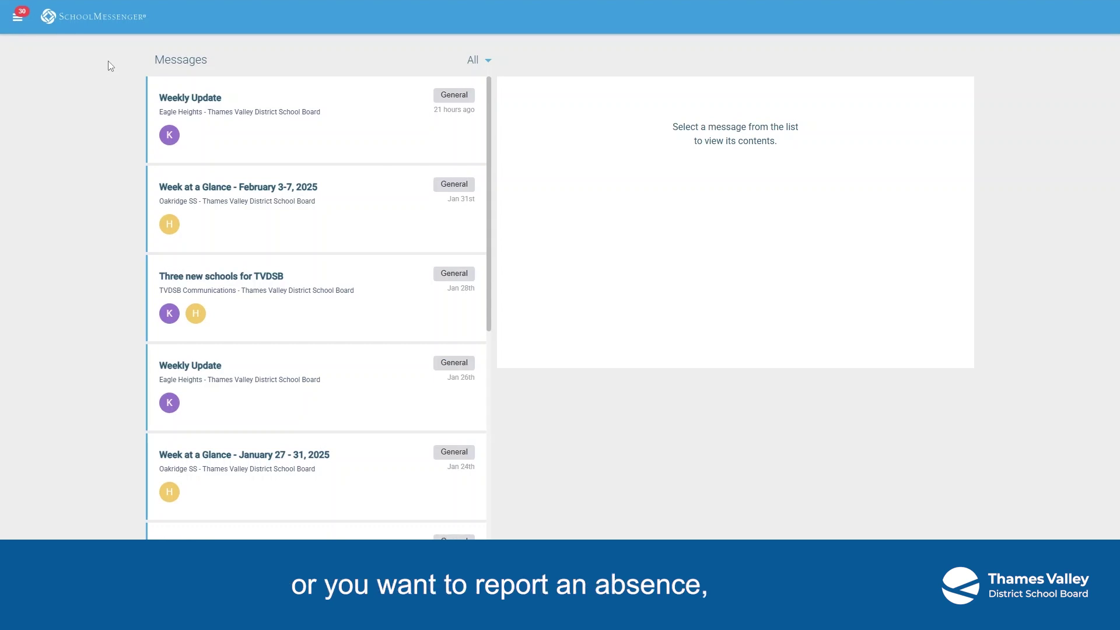
- Open the Attendance calendar, check January 2025, return to February, and filter to the second student
click(19, 17)
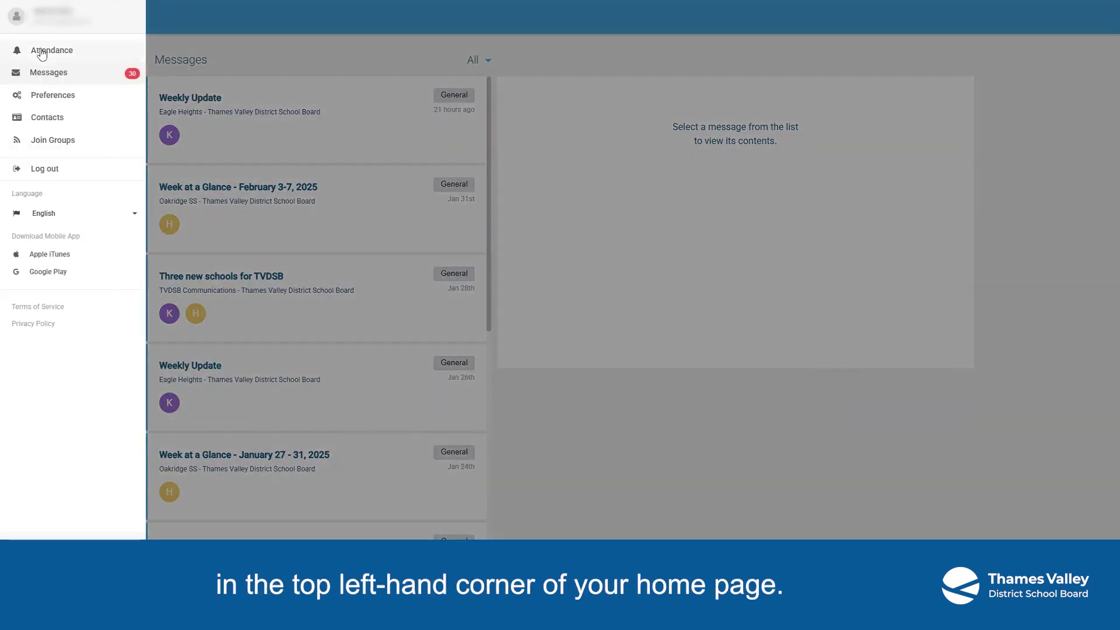
click(45, 51)
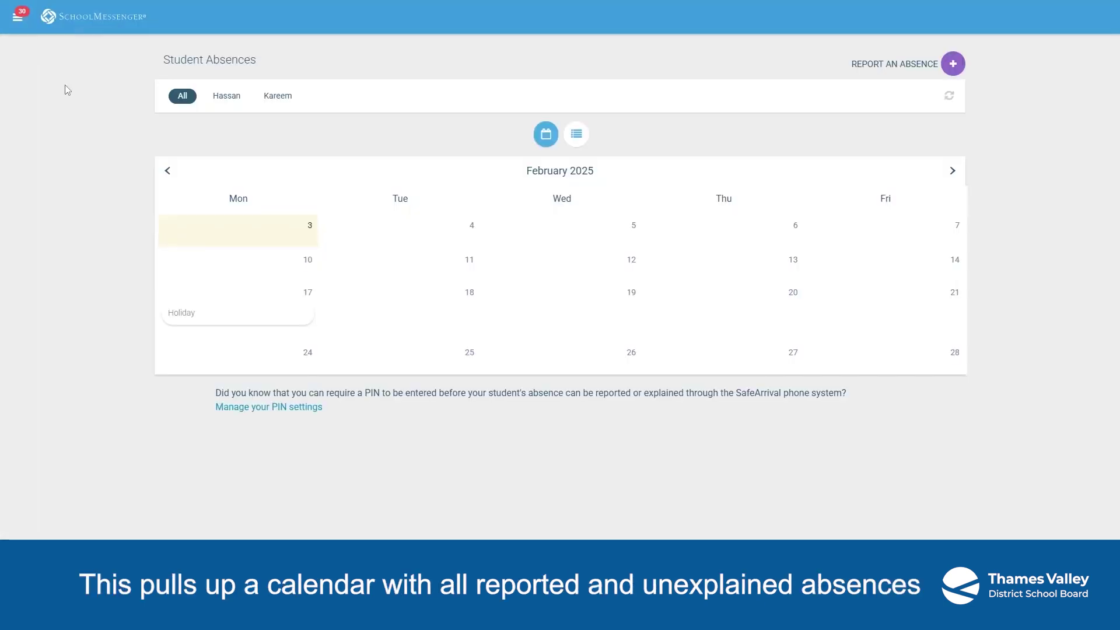
click(167, 172)
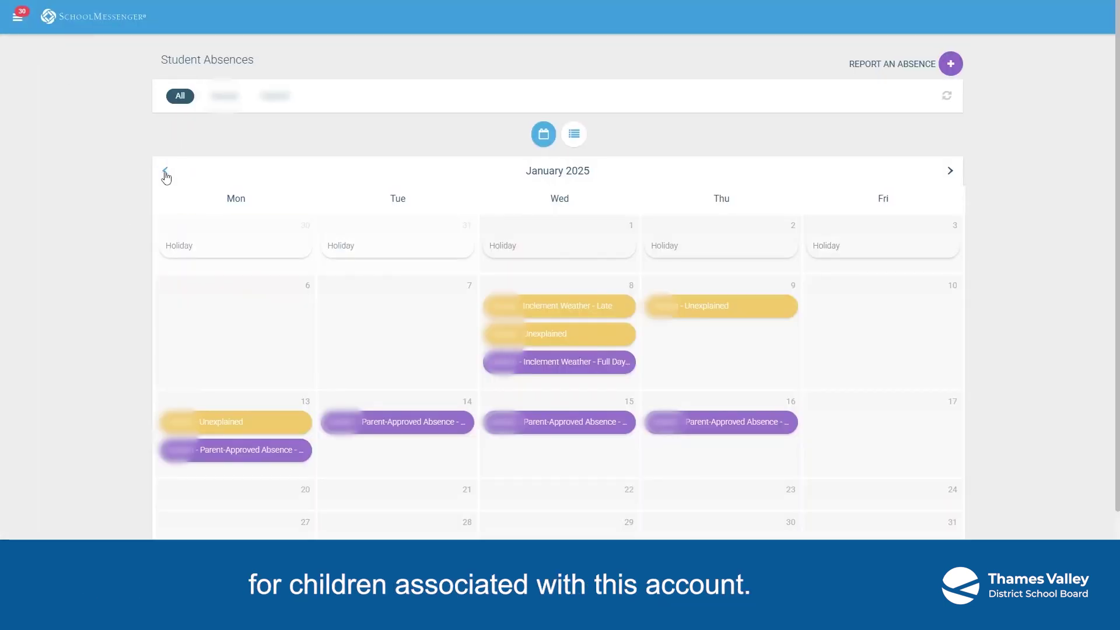
click(944, 170)
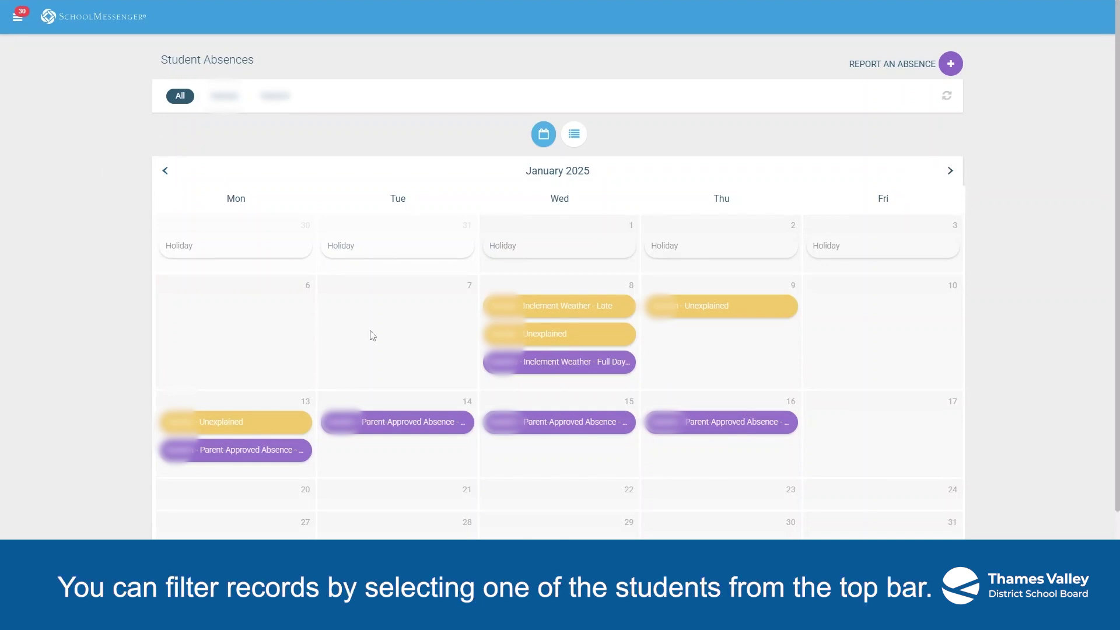
click(221, 96)
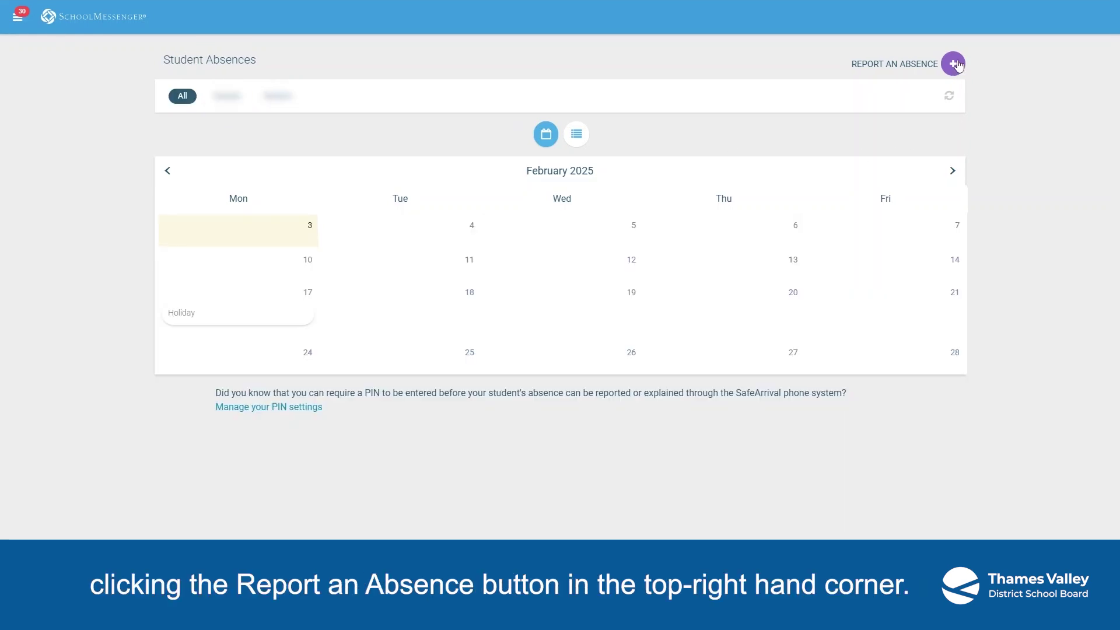
- Start a Late absence report with reason Appointment dated February 3, 2025
click(957, 64)
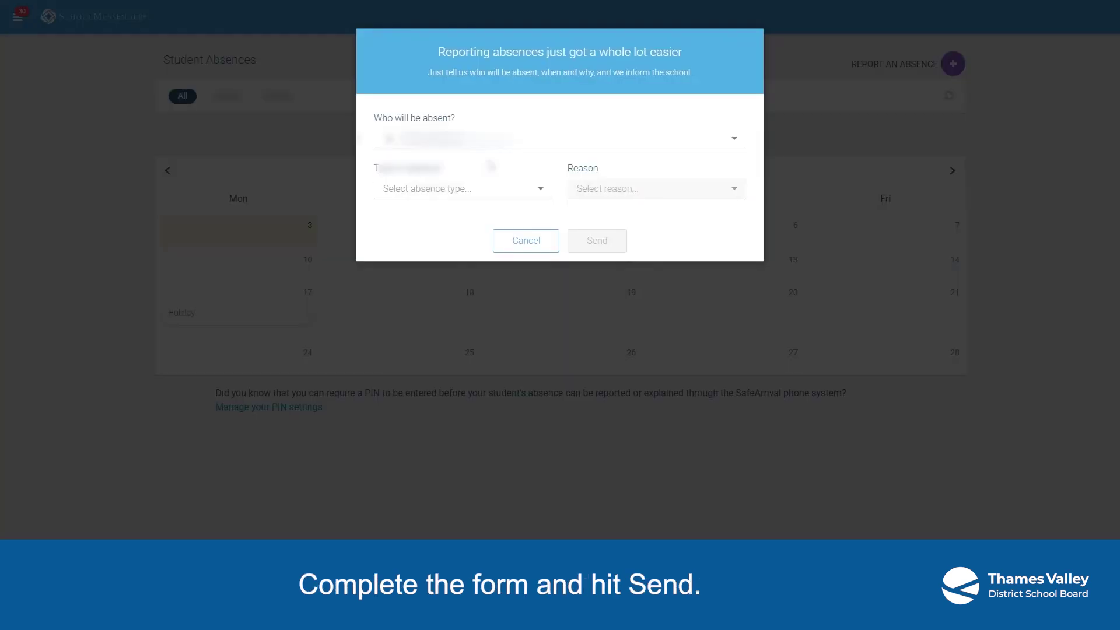
click(443, 189)
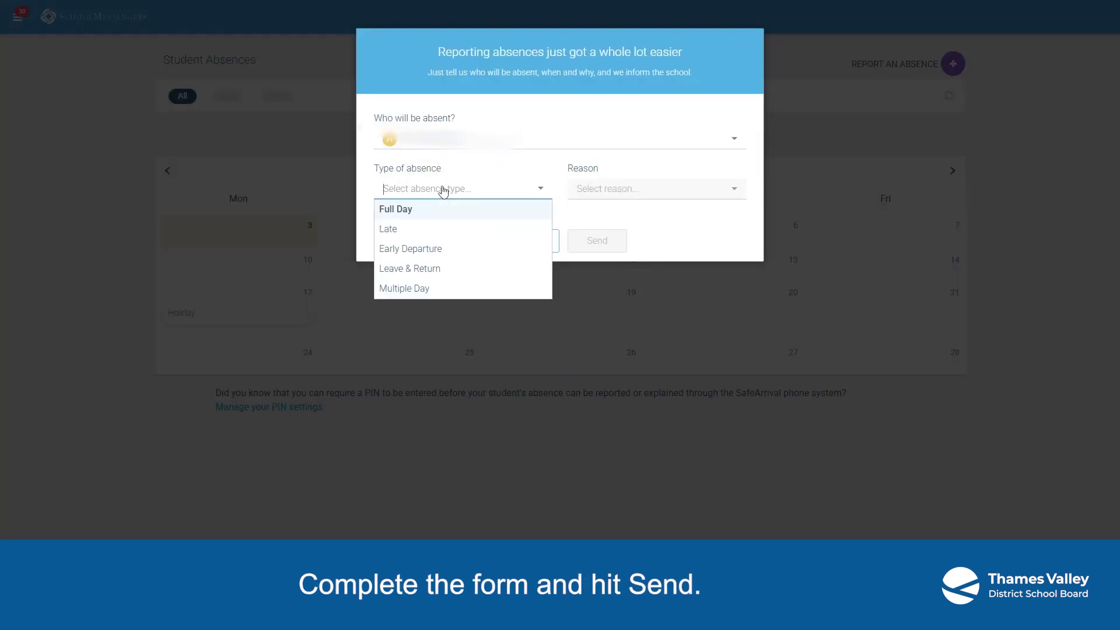
click(402, 230)
click(631, 192)
click(613, 229)
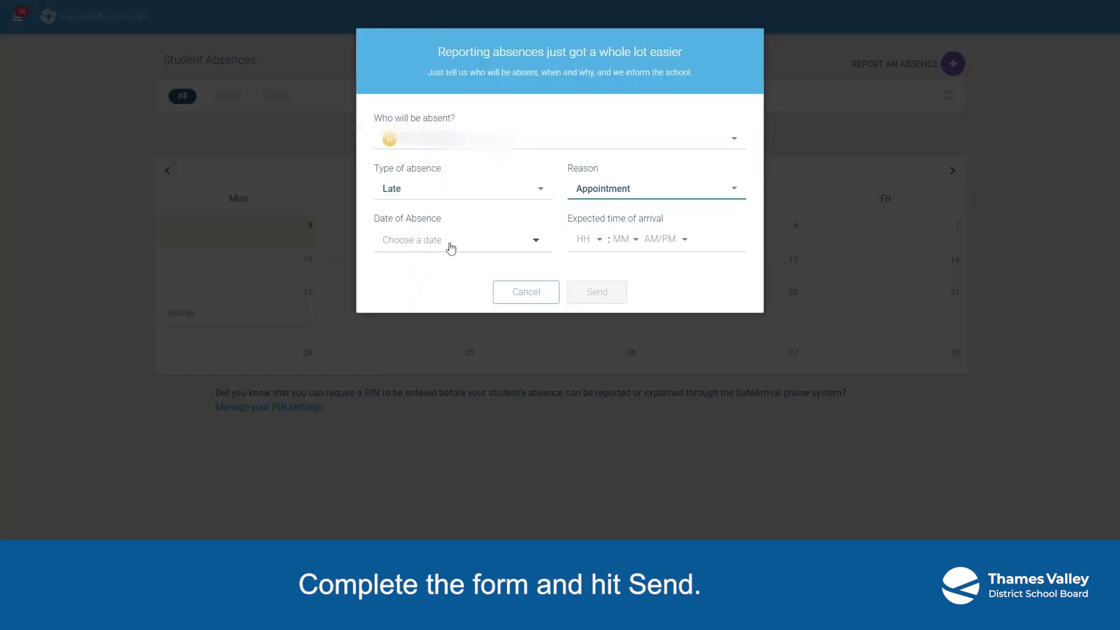
click(451, 248)
click(412, 315)
- Set the absence's arrival time to 09:00 AM
click(592, 241)
scroll(598, 304, down, 3)
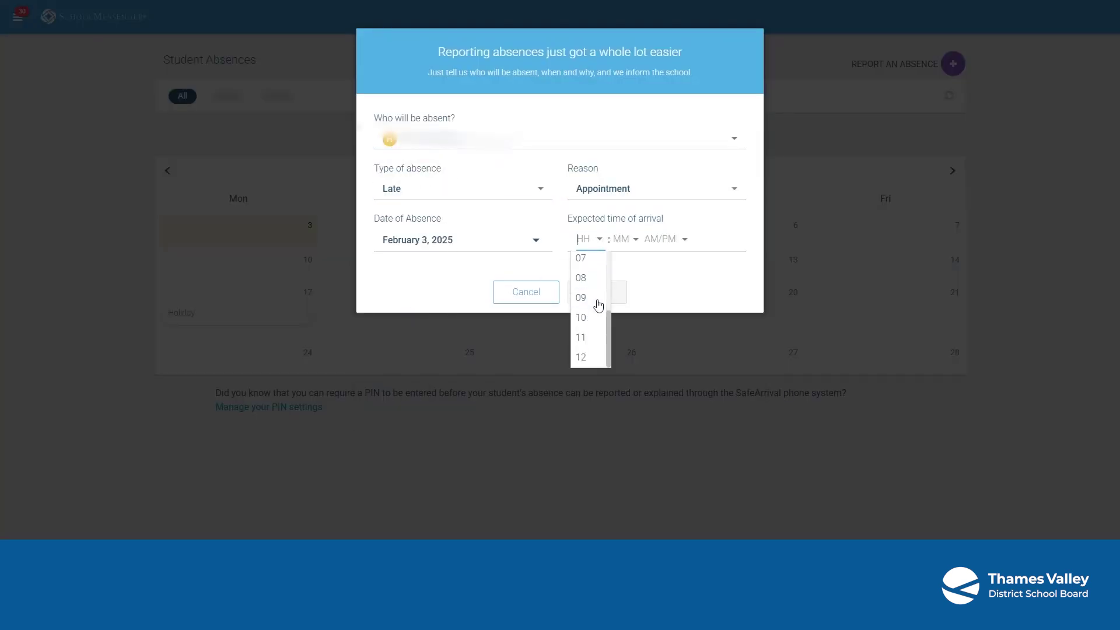
click(595, 298)
click(624, 240)
click(633, 259)
click(662, 241)
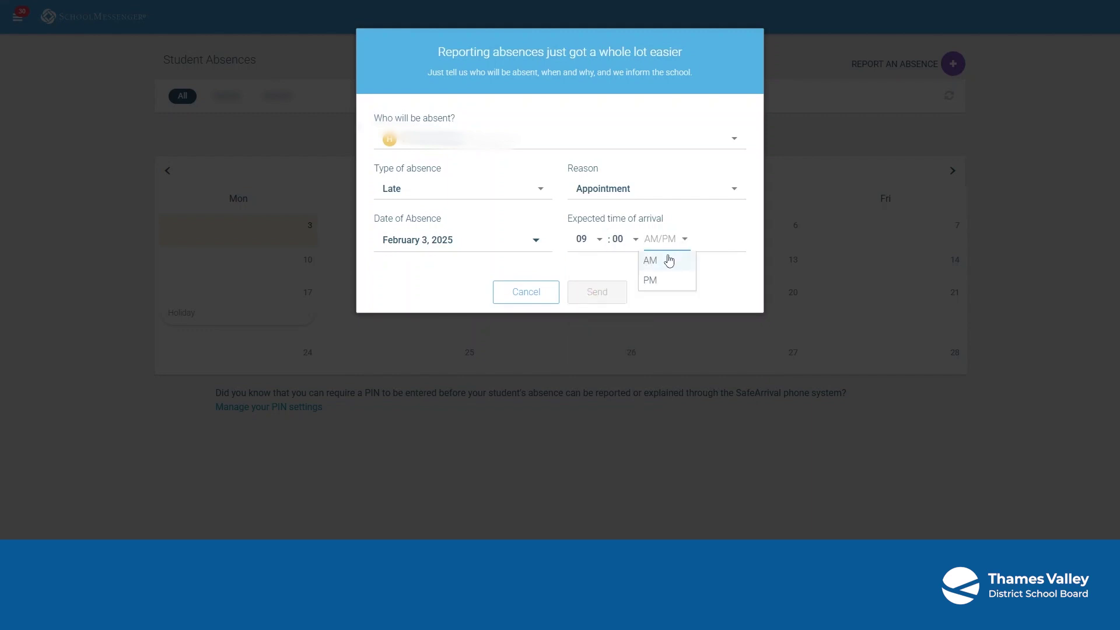
click(670, 261)
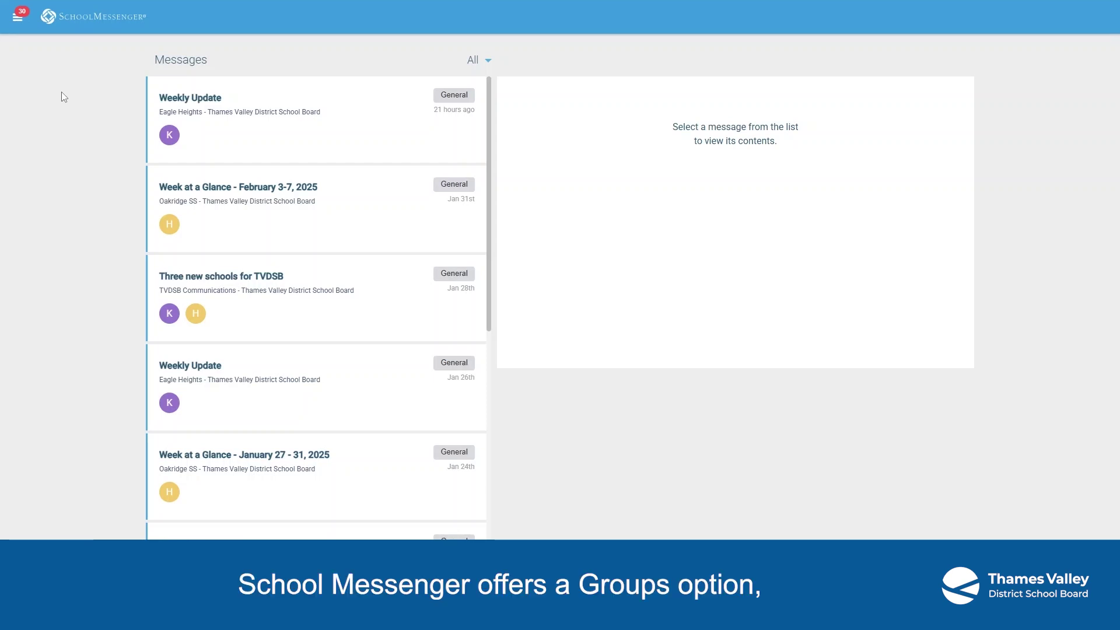
click(18, 22)
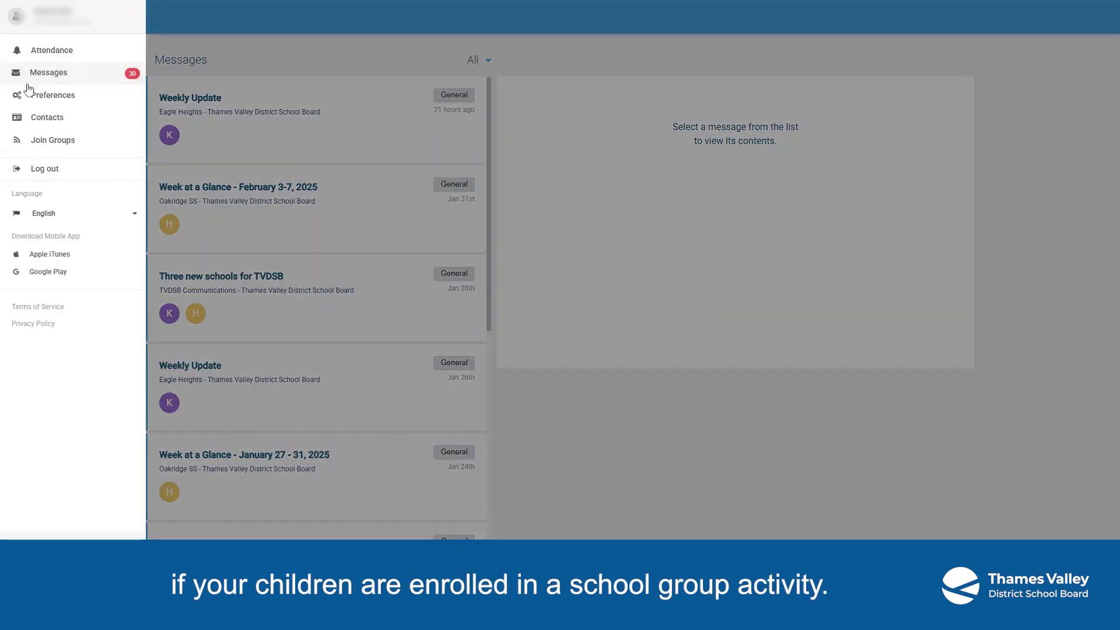
click(47, 151)
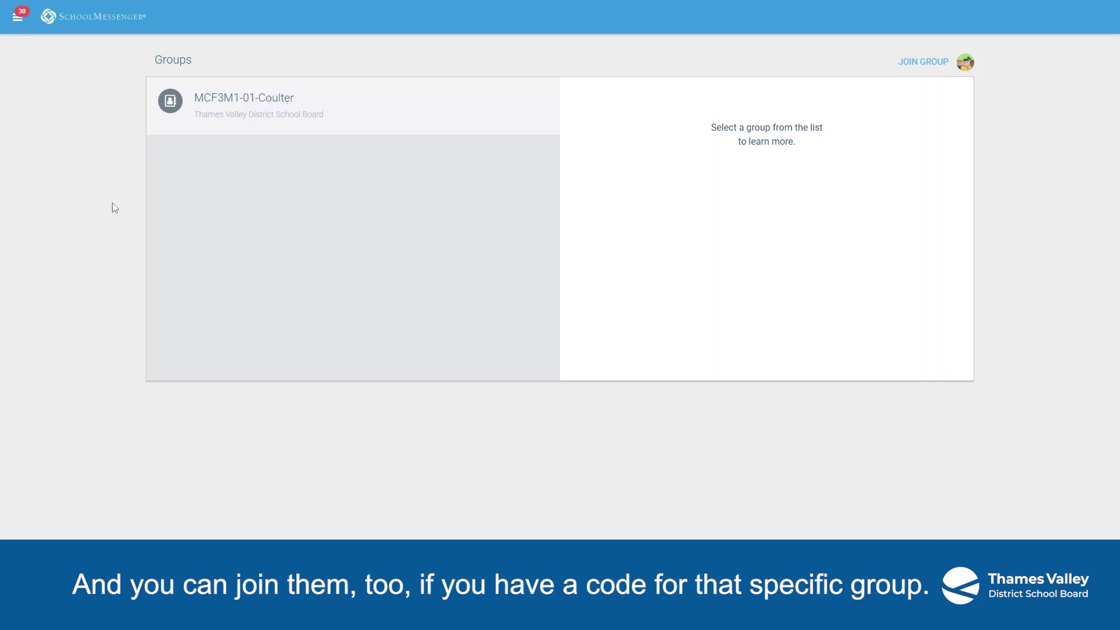
click(914, 63)
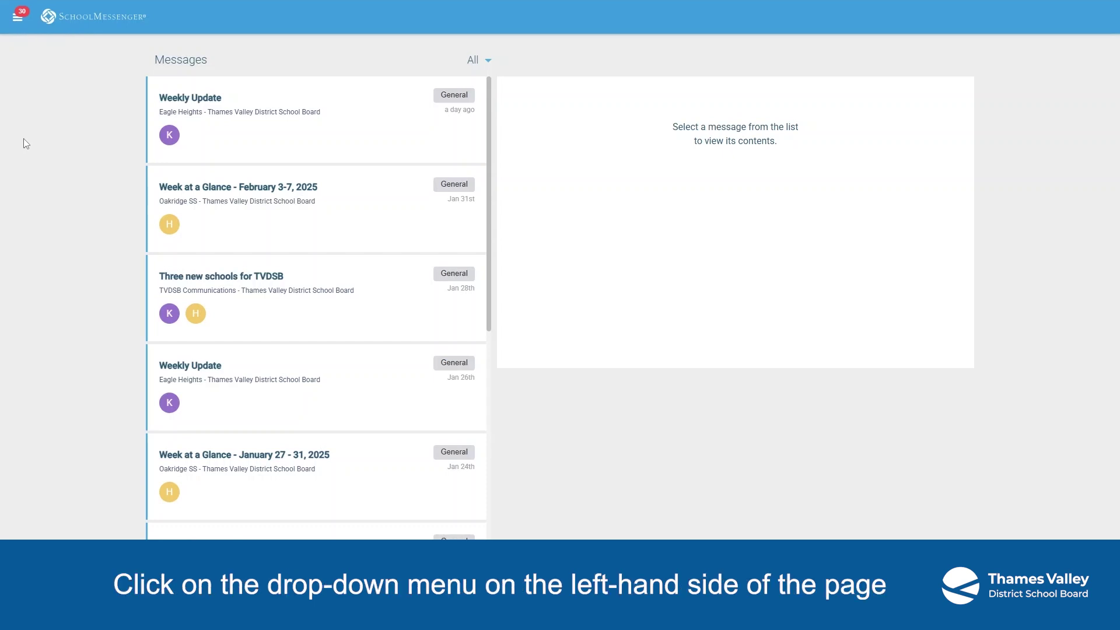
- Open the side navigation drawer from the hamburger icon at the top left
click(18, 16)
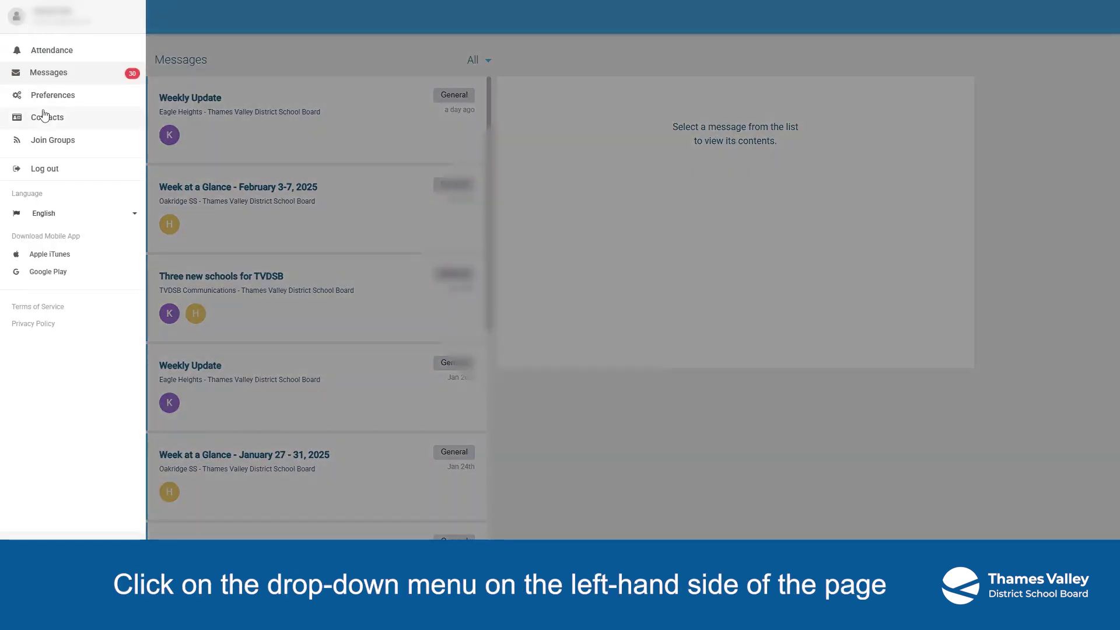